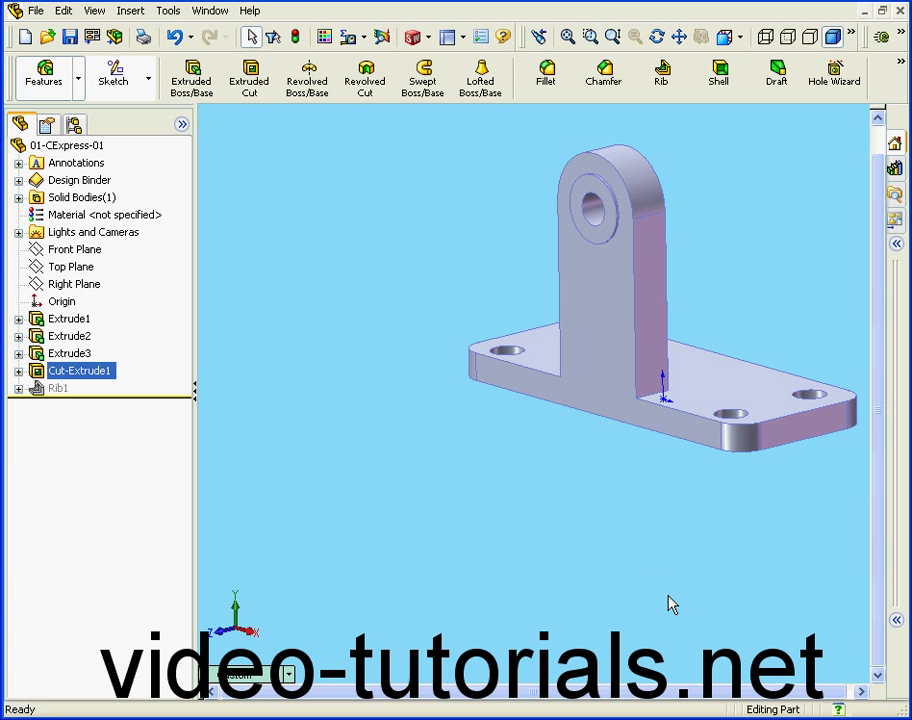
# Step: Start a COSMOSXpress analysis of the bracket and apply Alloy Steel from the steel materials to the part
pyautogui.click(170, 11)
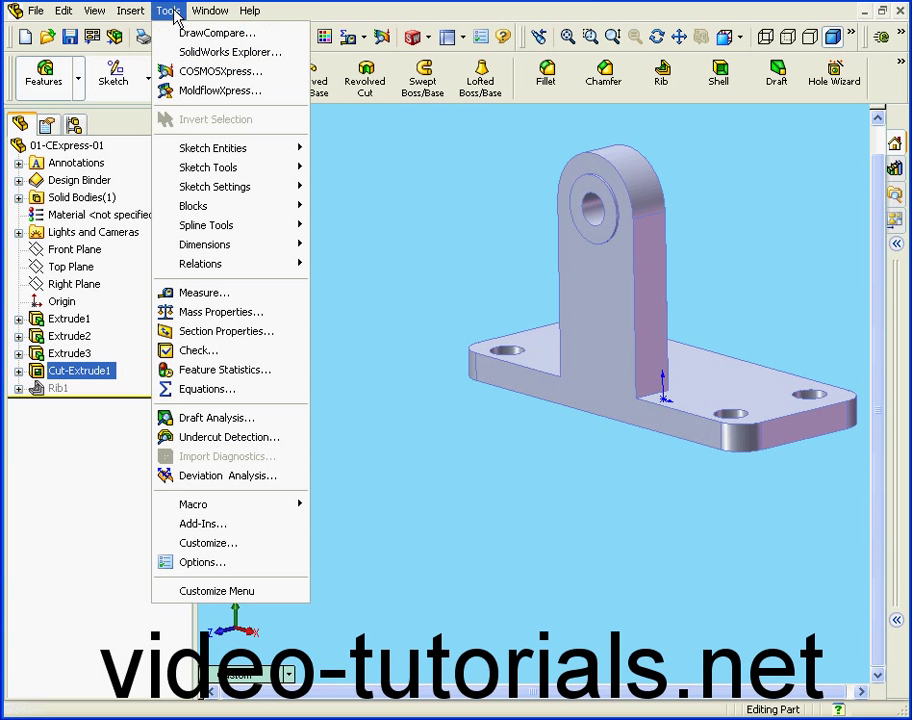
pyautogui.click(240, 72)
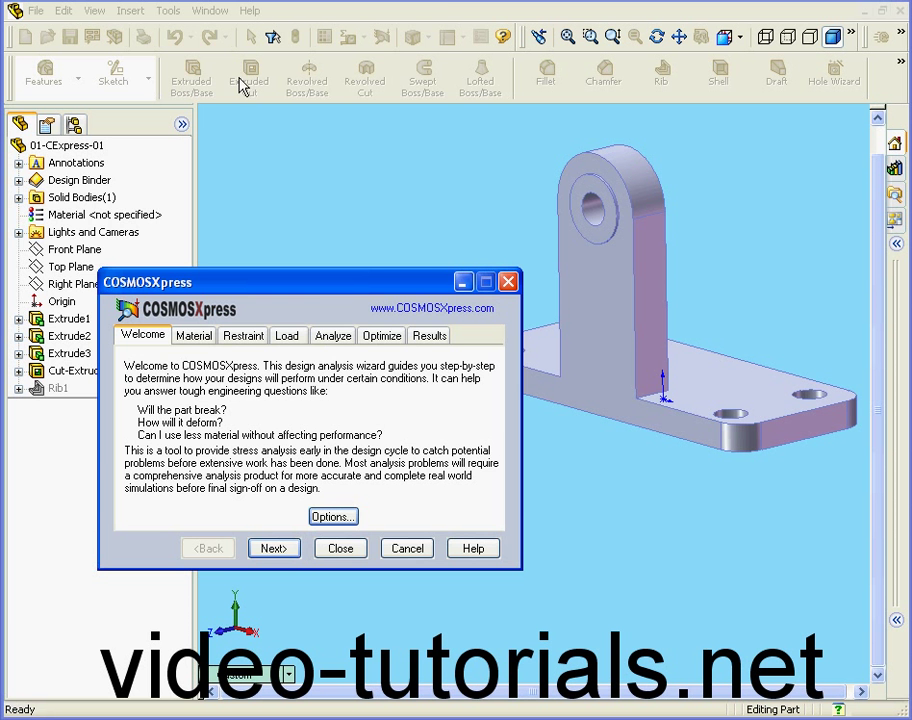
pyautogui.moveTo(348, 285); pyautogui.dragTo(259, 38)
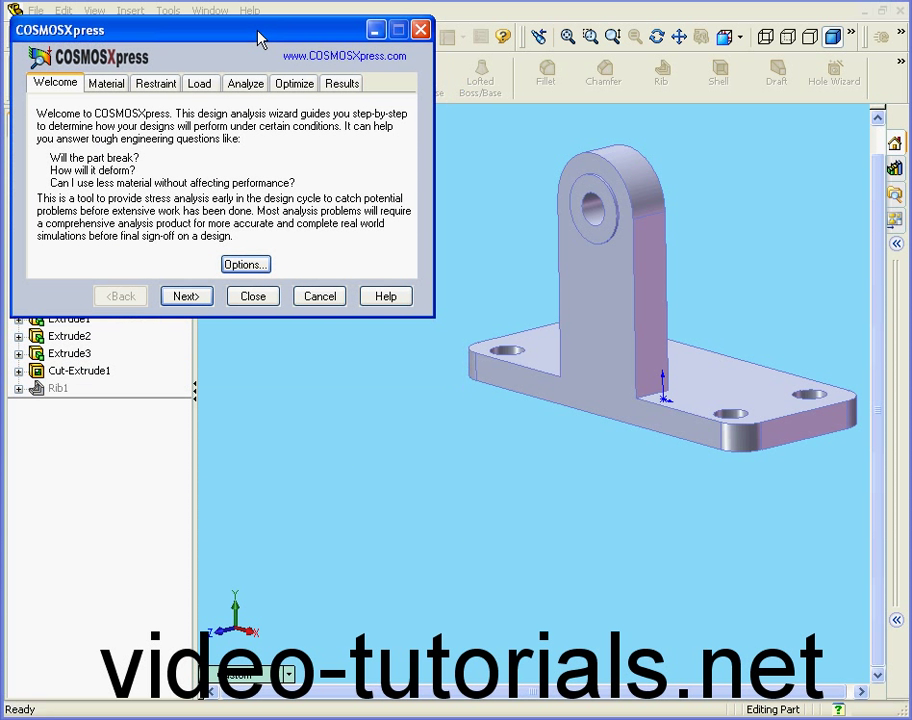
pyautogui.click(104, 84)
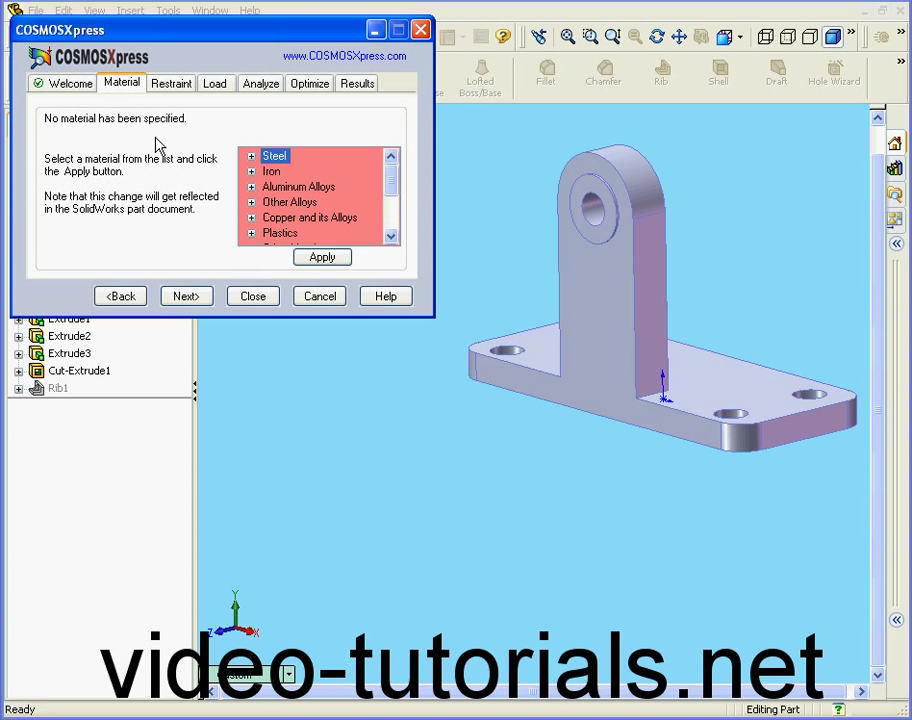
pyautogui.click(252, 157)
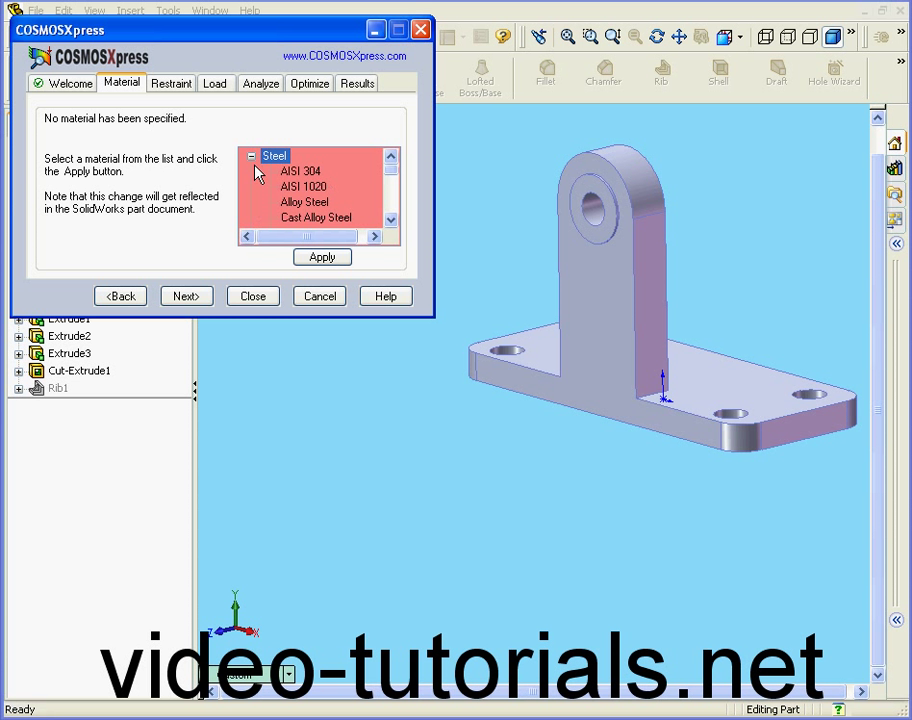
pyautogui.click(305, 203)
pyautogui.click(334, 259)
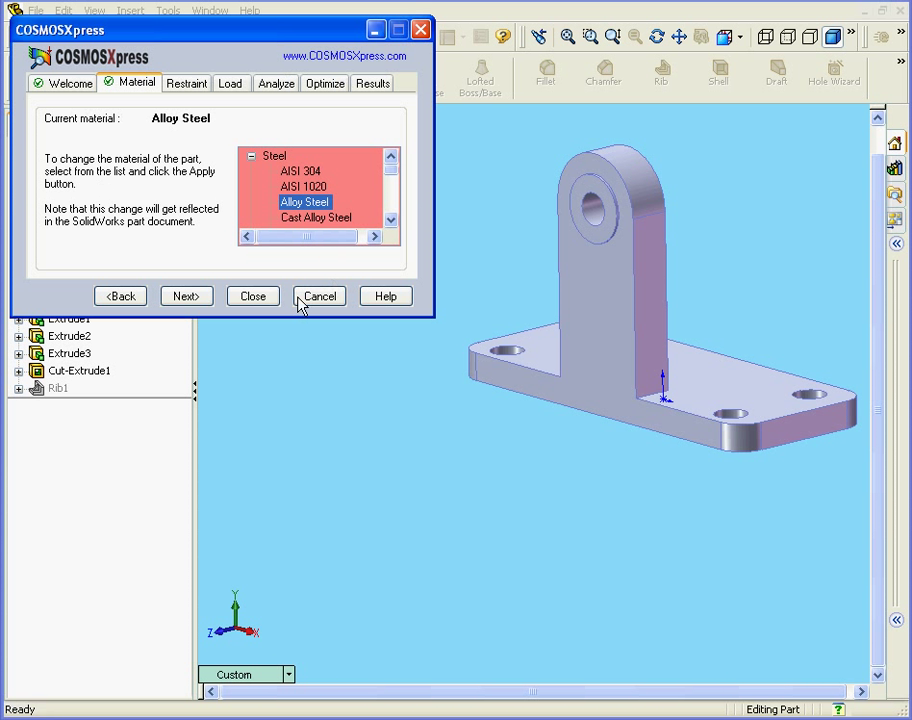
# Step: Create a restraint set that fixes the underside face of the base plate
pyautogui.click(186, 297)
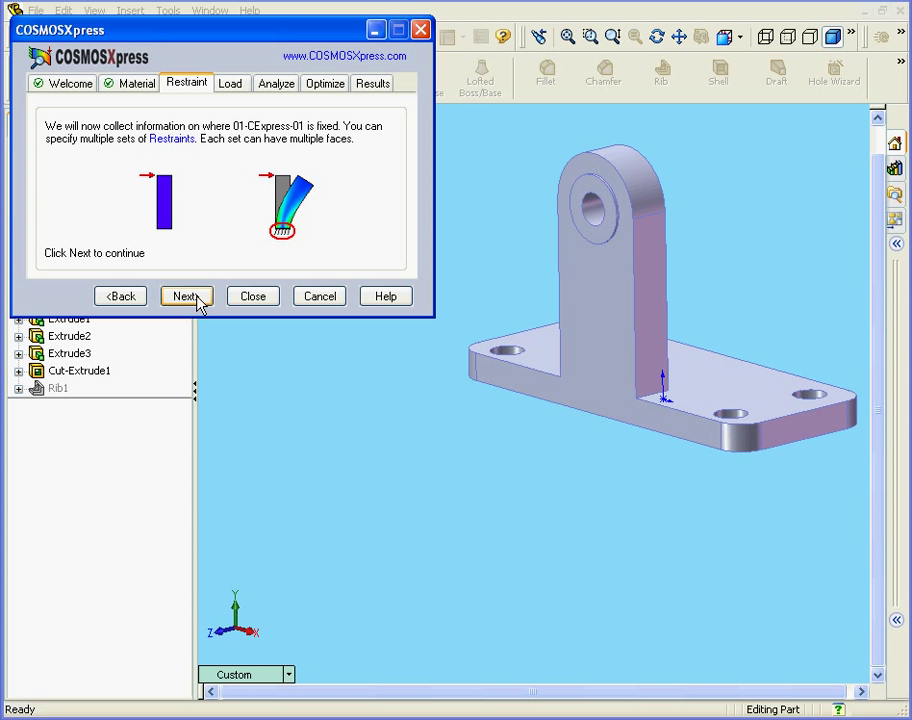
pyautogui.click(201, 300)
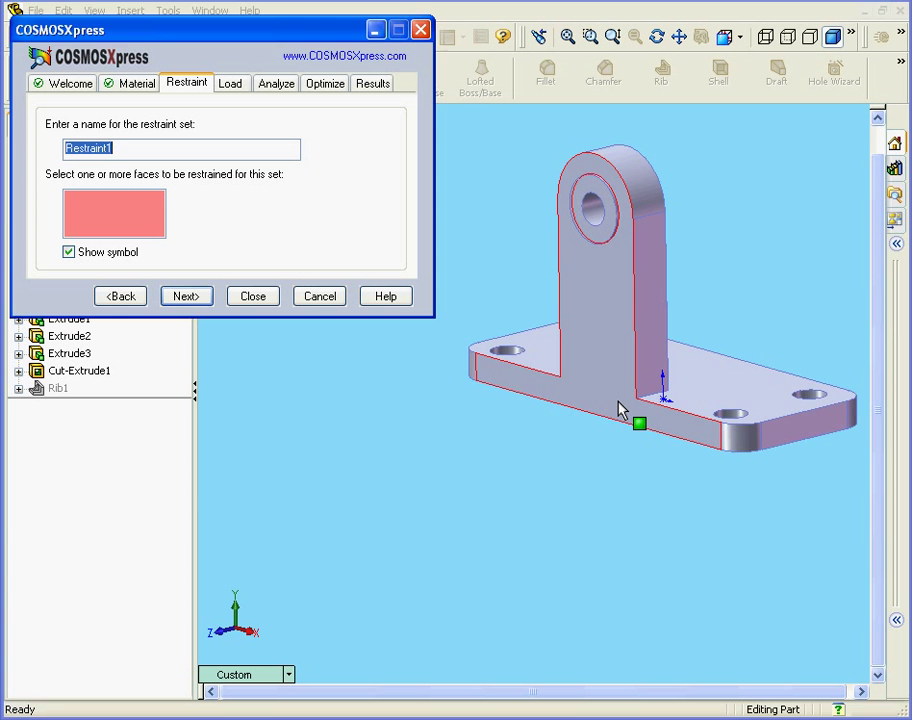
pyautogui.moveTo(620, 410); pyautogui.dragTo(643, 381, button='middle')
pyautogui.click(643, 381)
pyautogui.moveTo(621, 332); pyautogui.dragTo(612, 372, button='middle')
pyautogui.click(203, 300)
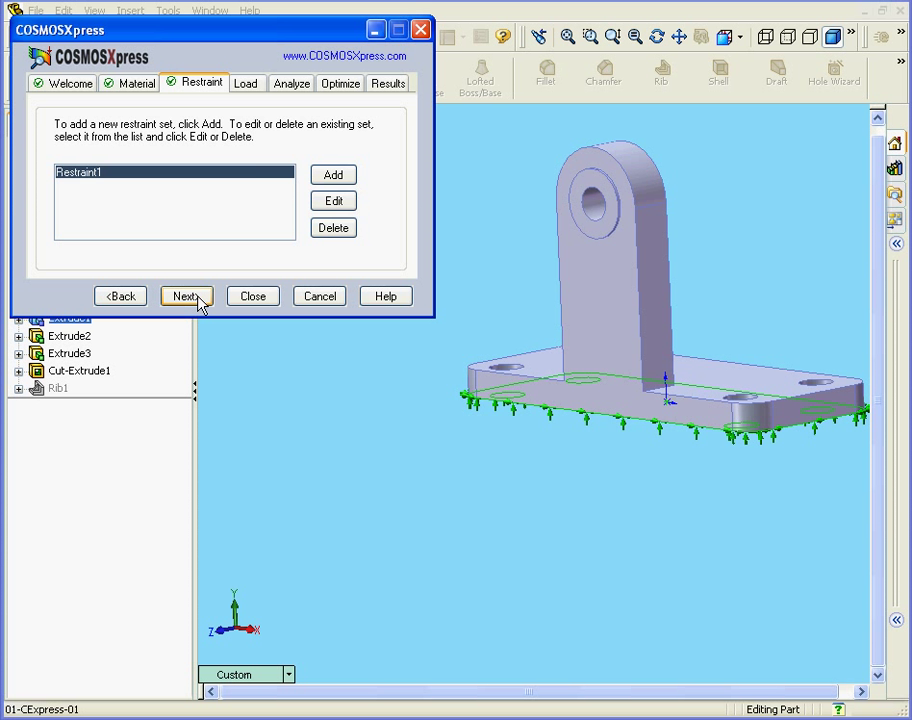
# Step: Create a force load set on the ring-shaped boss face around the upright's hole
pyautogui.click(201, 303)
pyautogui.click(197, 302)
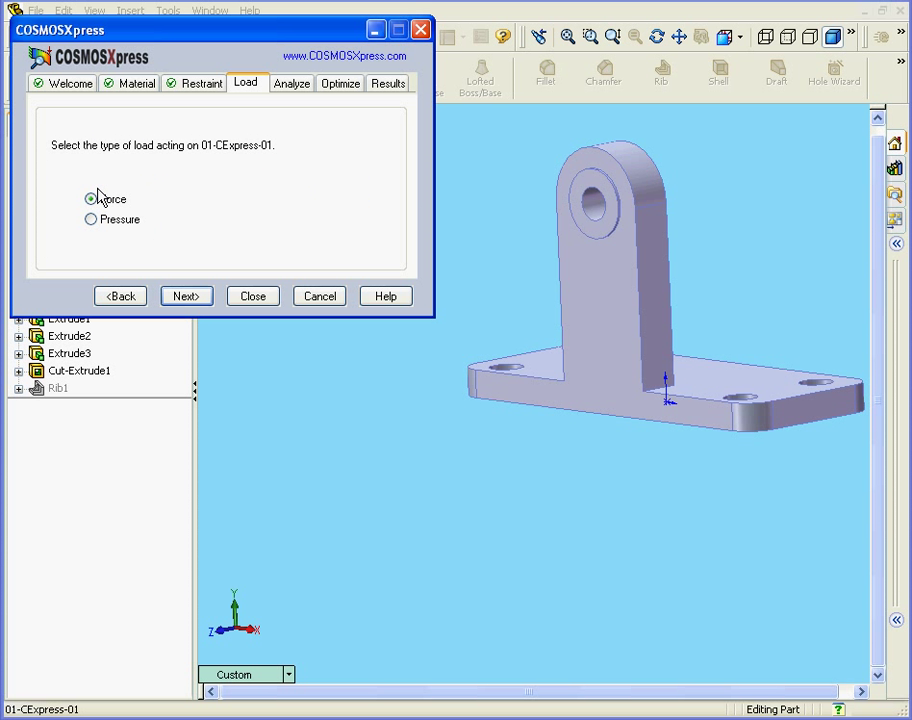
pyautogui.click(187, 300)
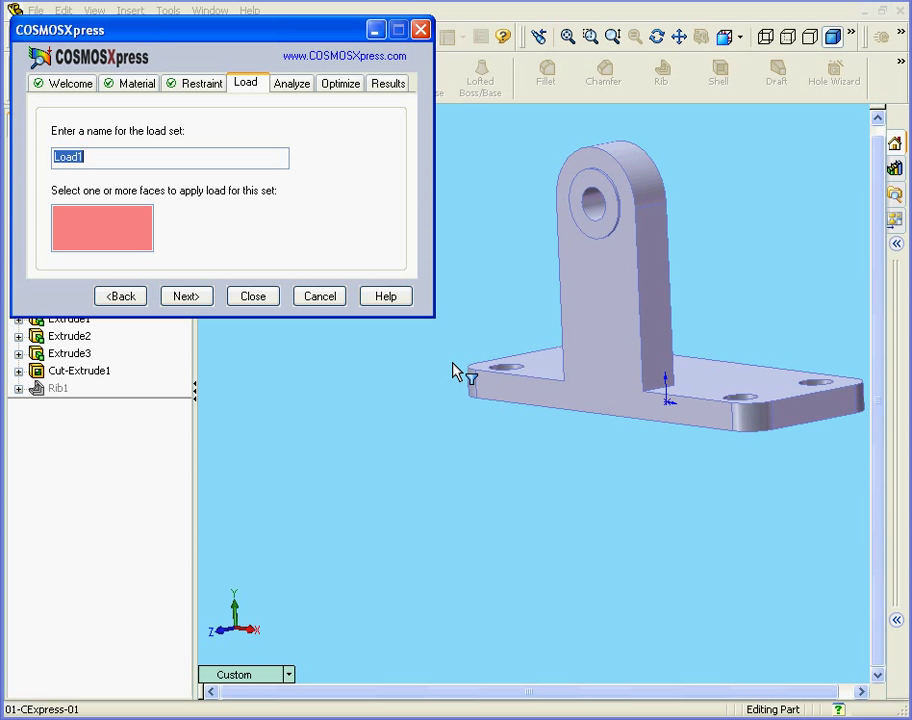
pyautogui.click(610, 227)
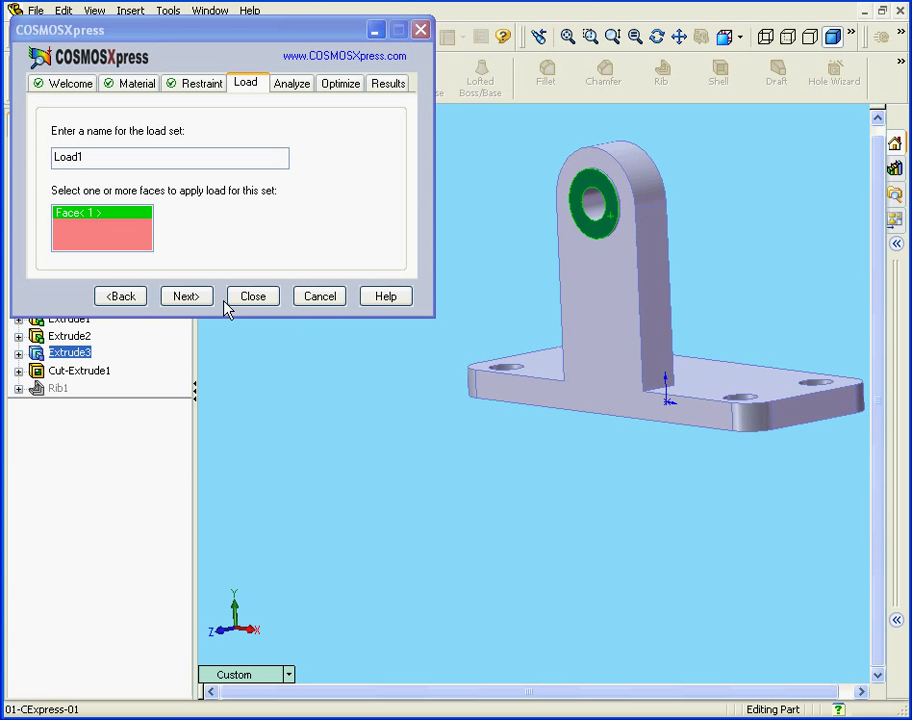
pyautogui.click(187, 298)
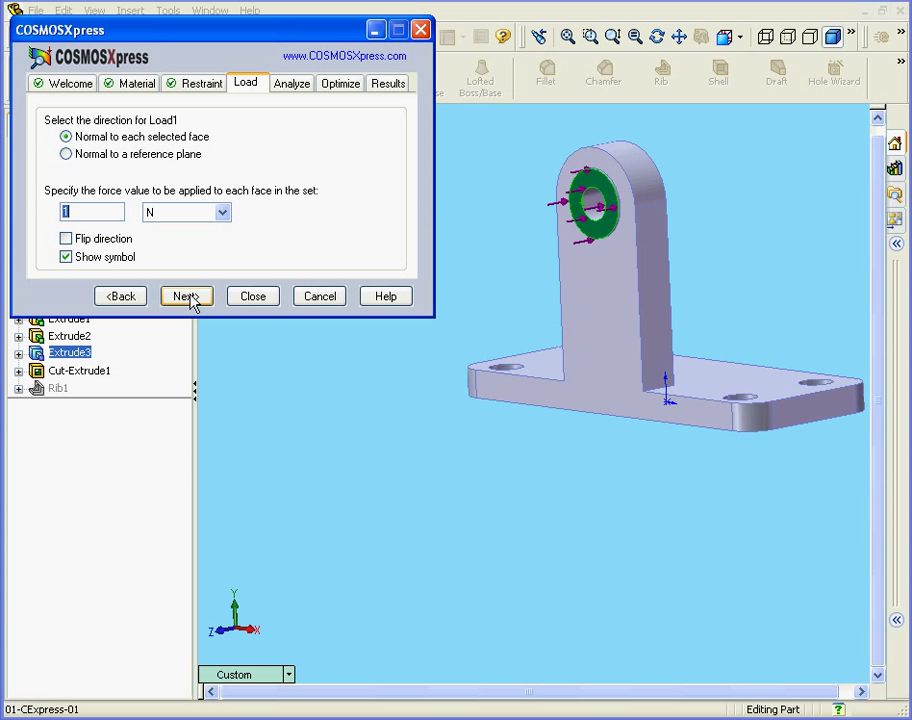
# Step: Set the force acting normal to the selected face to 2000 lb
pyautogui.click(223, 214)
pyautogui.click(203, 242)
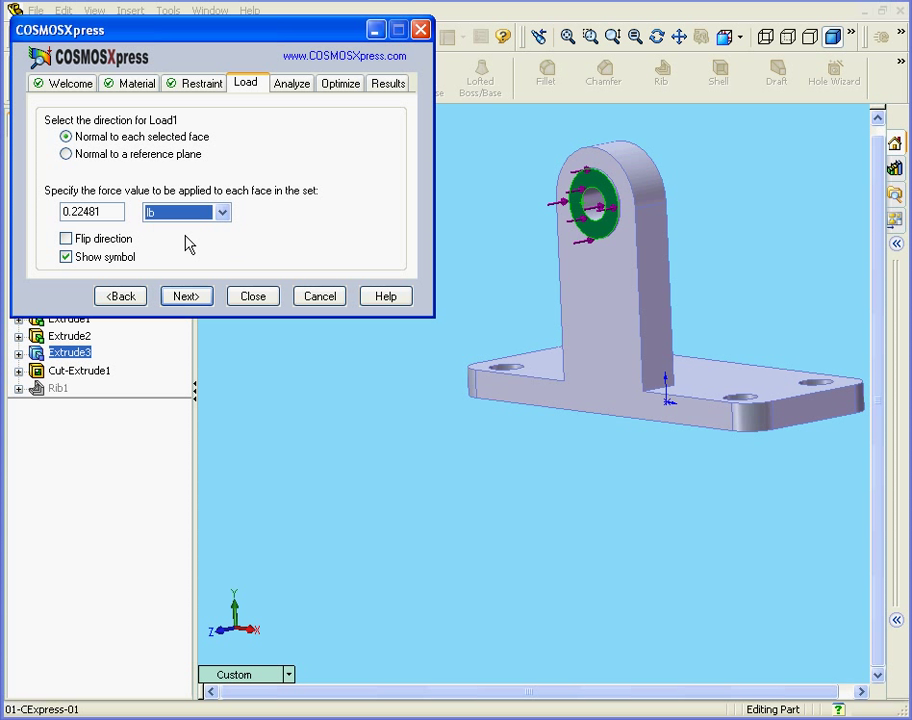
pyautogui.moveTo(102, 212); pyautogui.dragTo(22, 224)
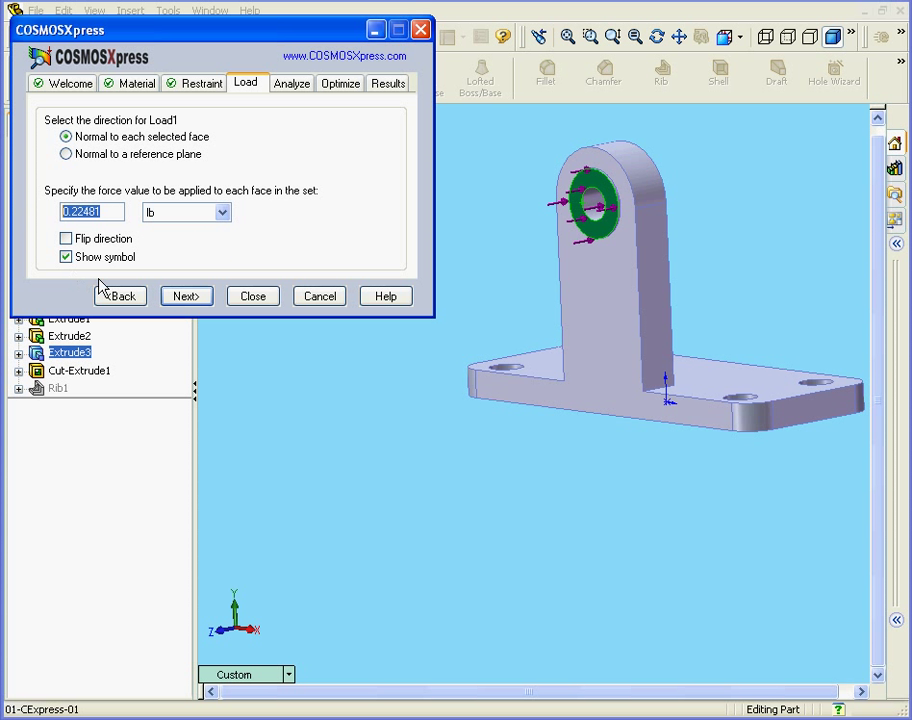
pyautogui.write('2')
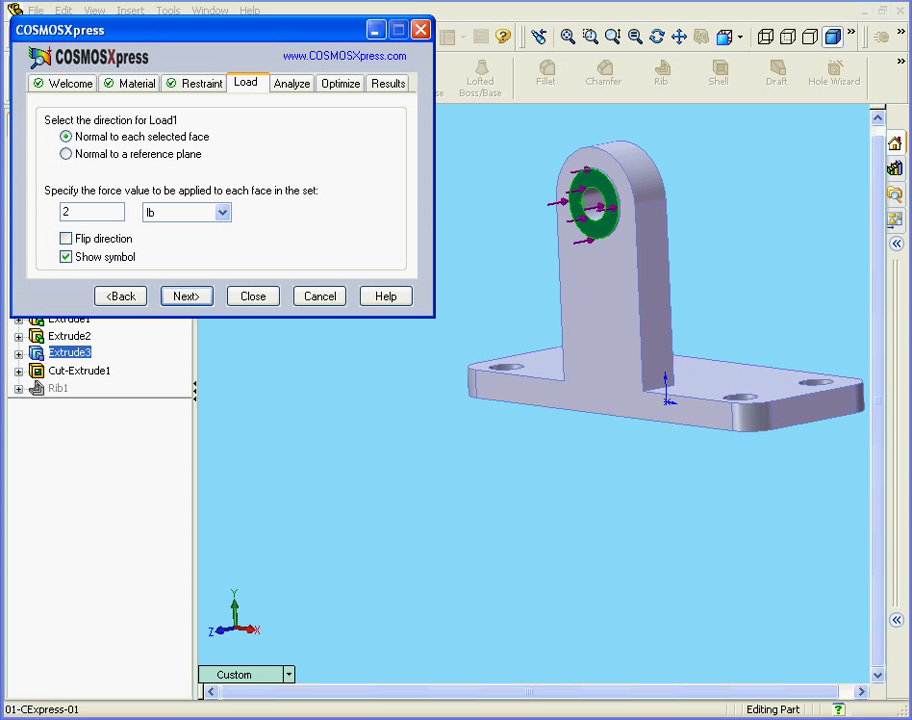
pyautogui.write('000')
pyautogui.click(184, 297)
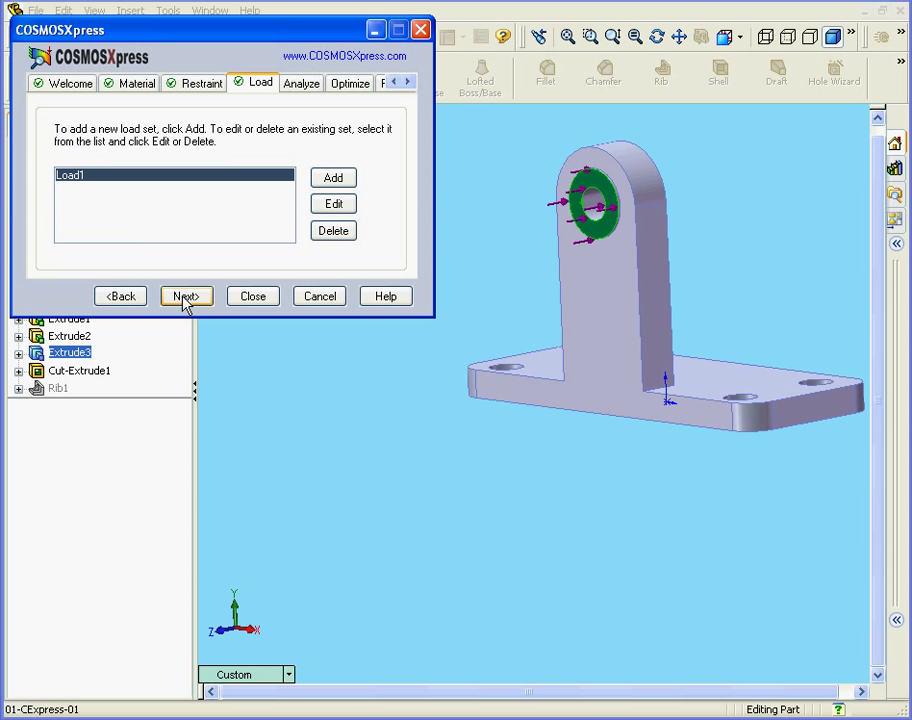
# Step: Run the stress analysis with the recommended default settings
pyautogui.click(186, 298)
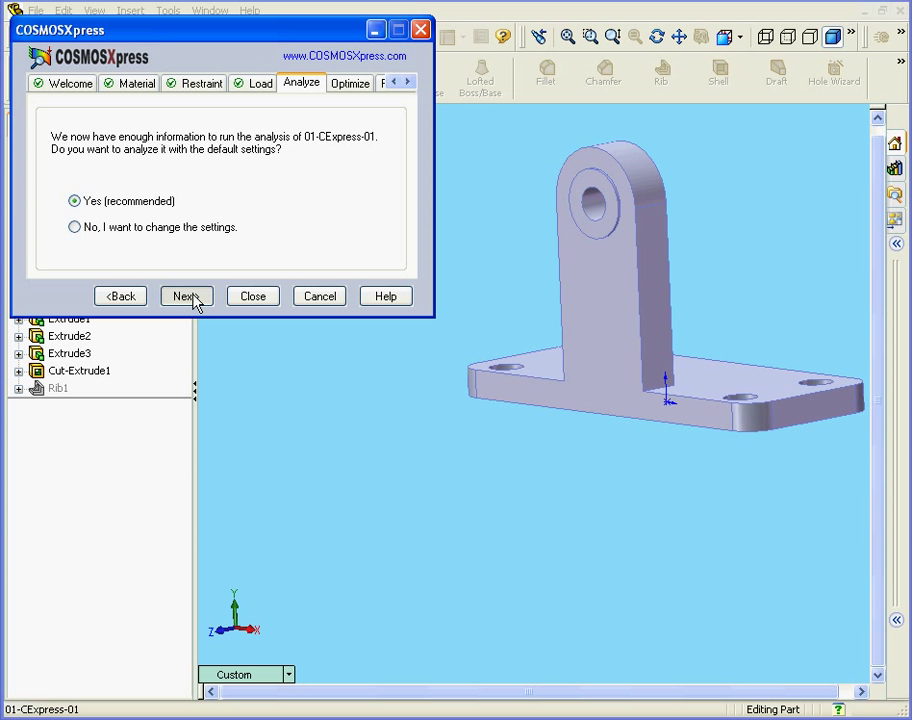
pyautogui.click(186, 297)
pyautogui.click(225, 255)
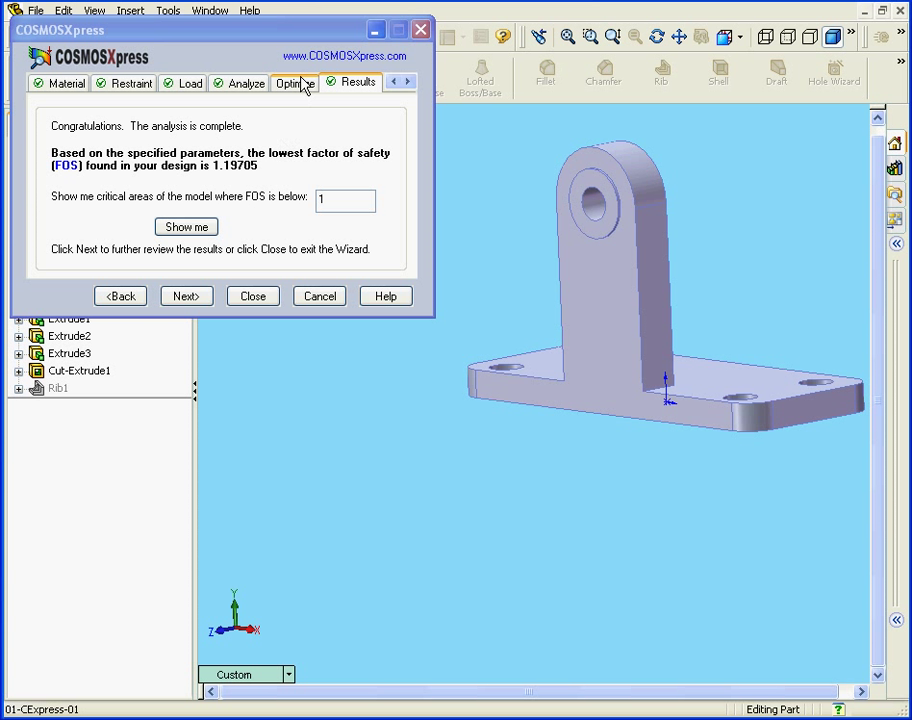
# Step: Choose to optimize the design with a factor of safety greater than 2.5 as the criterion
pyautogui.click(298, 84)
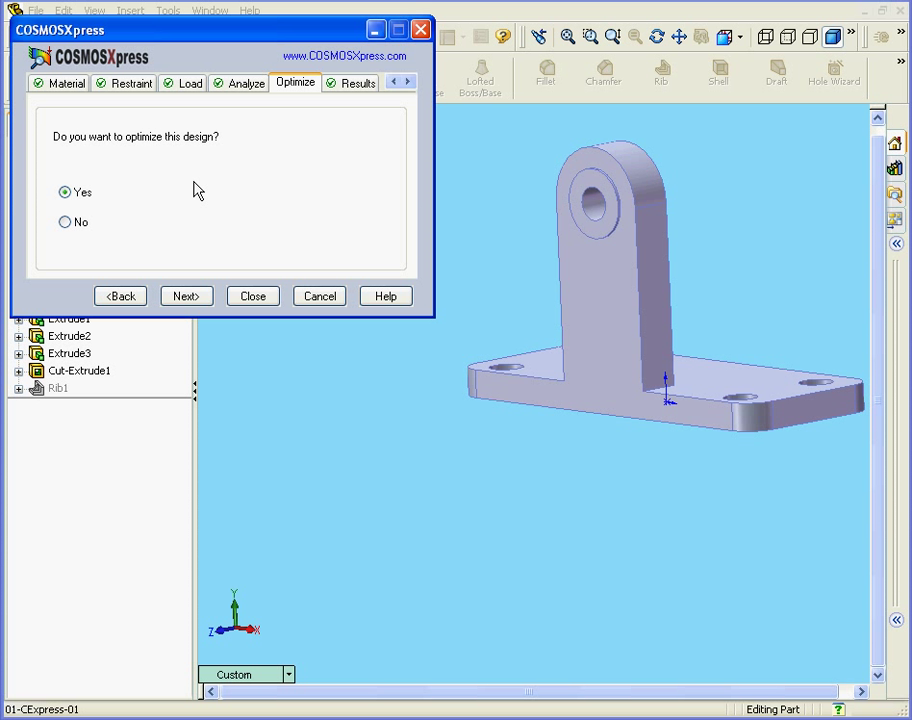
pyautogui.click(187, 297)
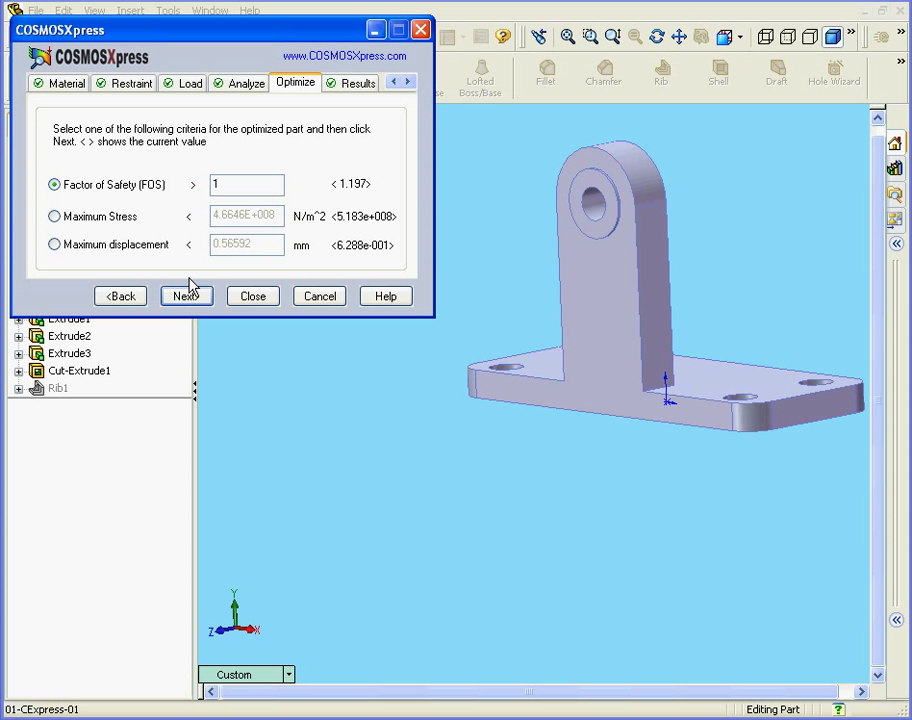
pyautogui.moveTo(230, 184); pyautogui.dragTo(212, 184)
pyautogui.write('2.5')
pyautogui.click(188, 300)
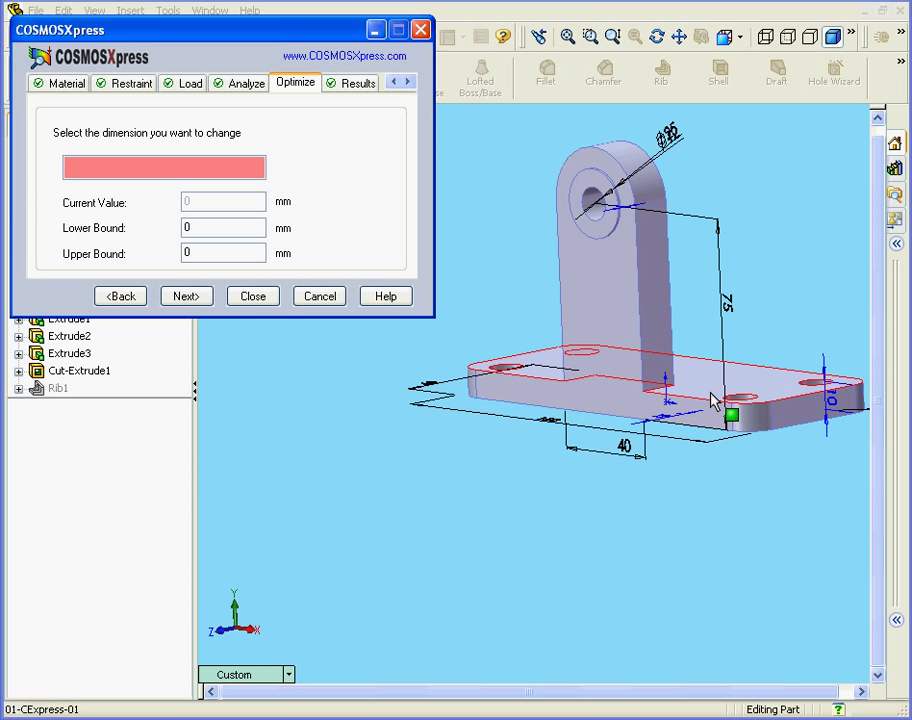
# Step: Choose the upright's 15 mm thickness as the dimension to optimize and adjust its upper bound
pyautogui.moveTo(720, 414); pyautogui.dragTo(676, 462, button='middle')
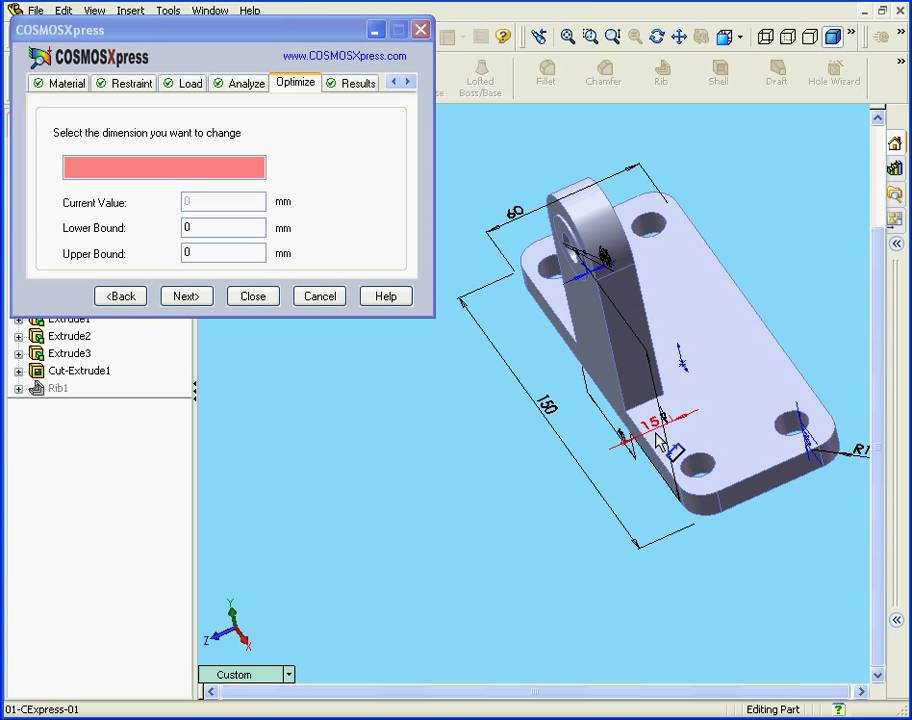
pyautogui.click(660, 426)
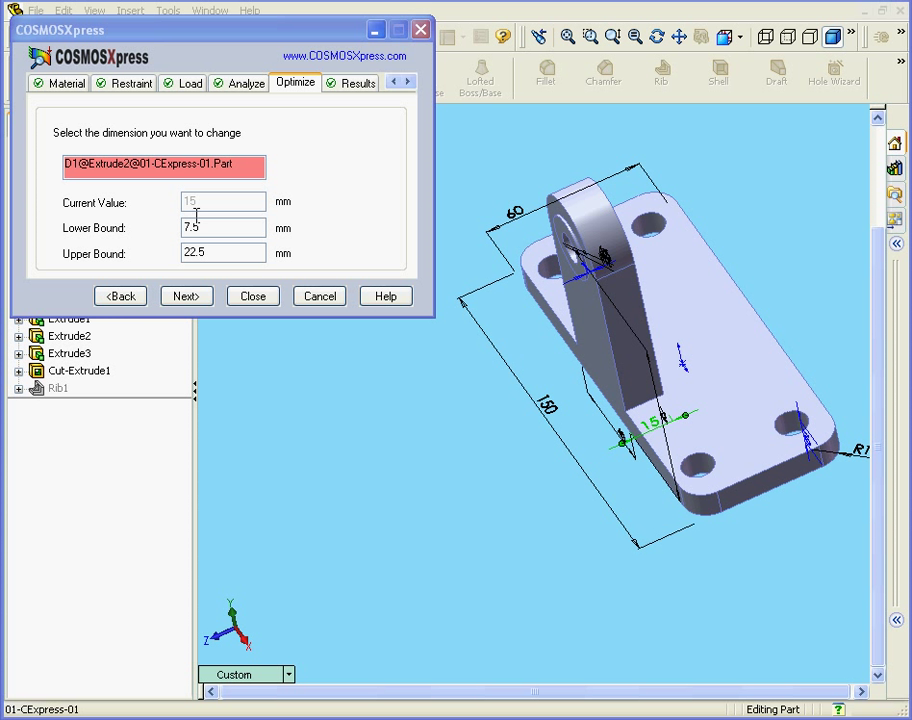
pyautogui.moveTo(206, 252); pyautogui.dragTo(196, 252)
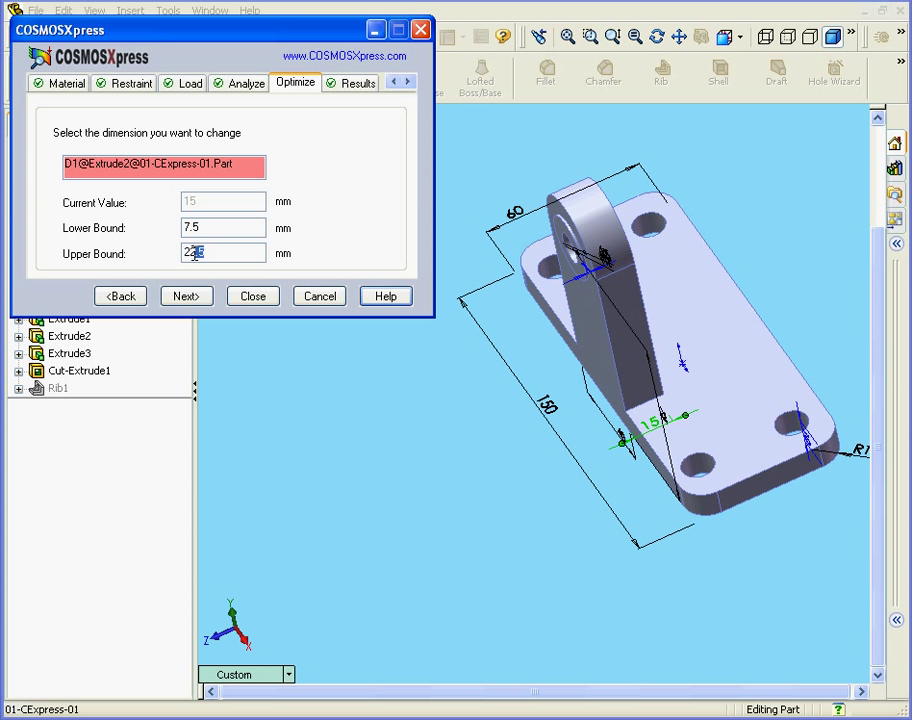
pyautogui.press('BackSpace')
pyautogui.press('BackSpace')
pyautogui.write('5')
pyautogui.click(186, 297)
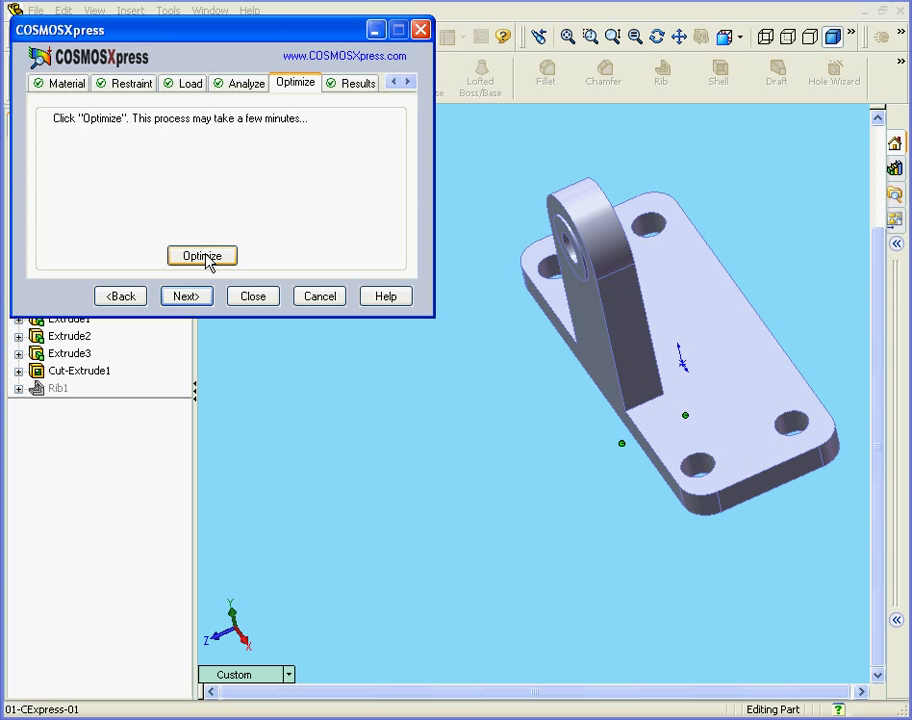
# Step: Run the optimization and compare the initial and final designs, leaving the final design active
pyautogui.click(205, 257)
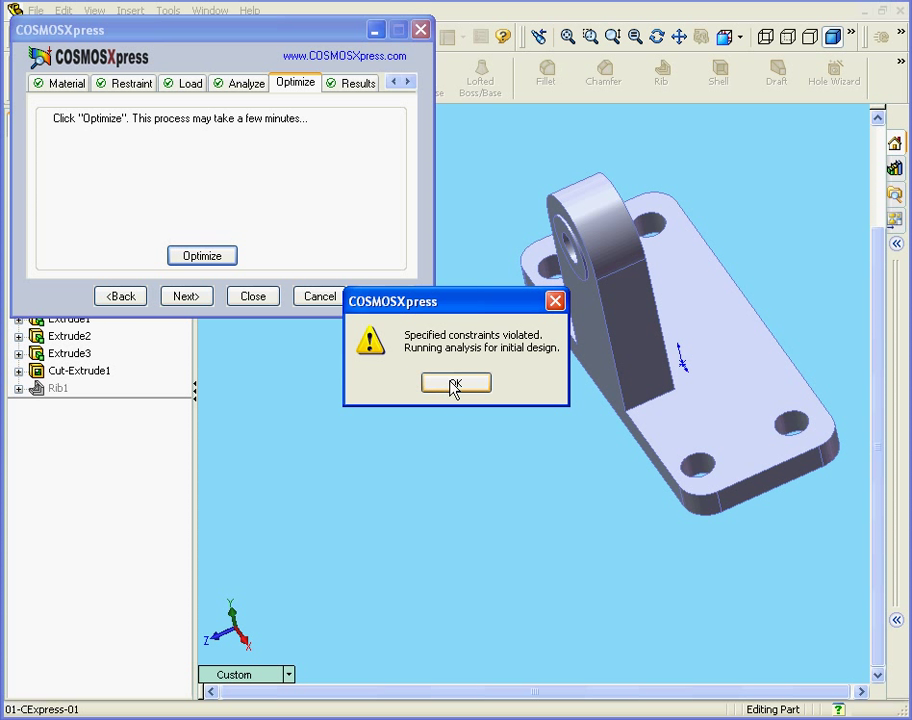
pyautogui.click(453, 385)
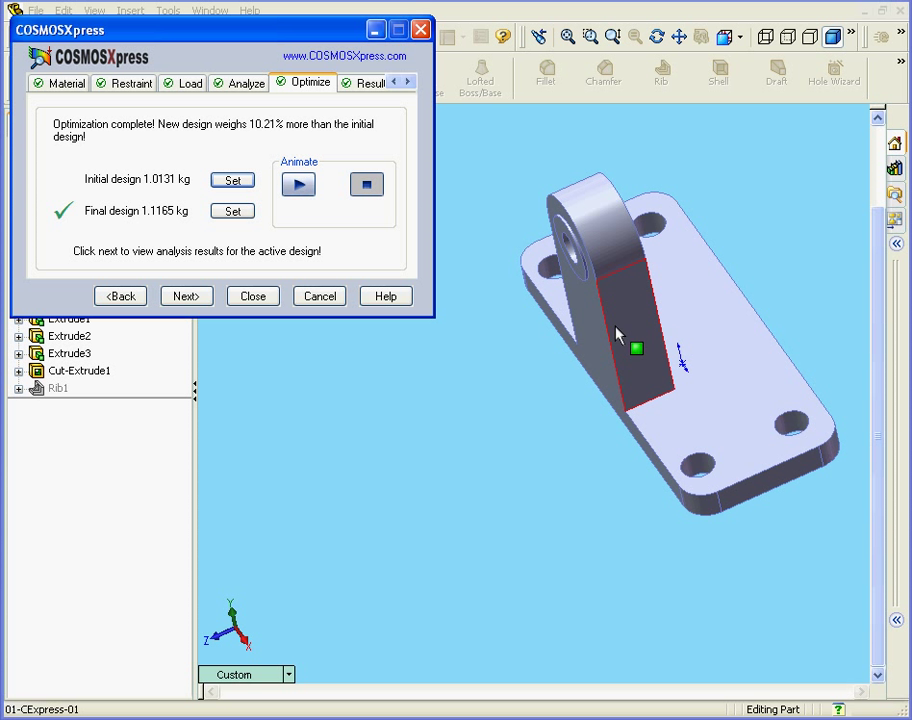
pyautogui.click(234, 181)
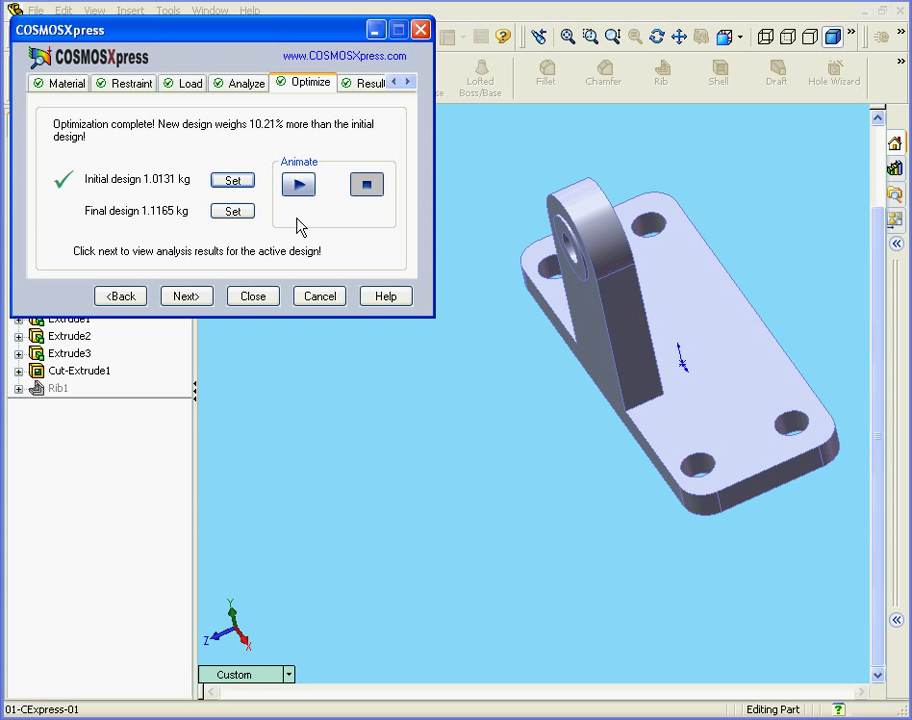
pyautogui.click(233, 211)
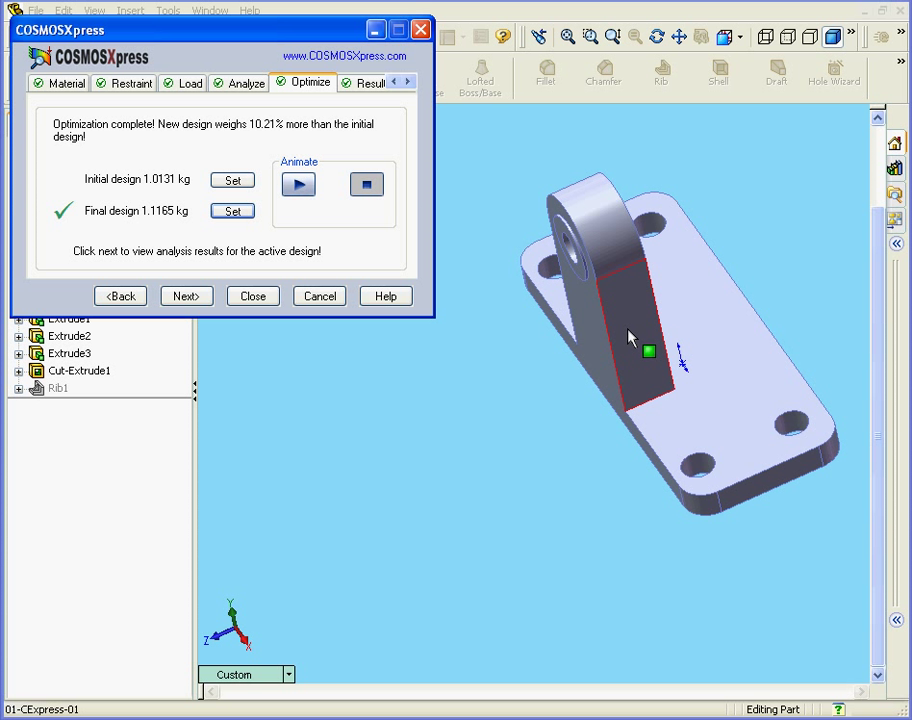
# Step: Close the COSMOSXpress wizard and save its analysis data
pyautogui.click(266, 297)
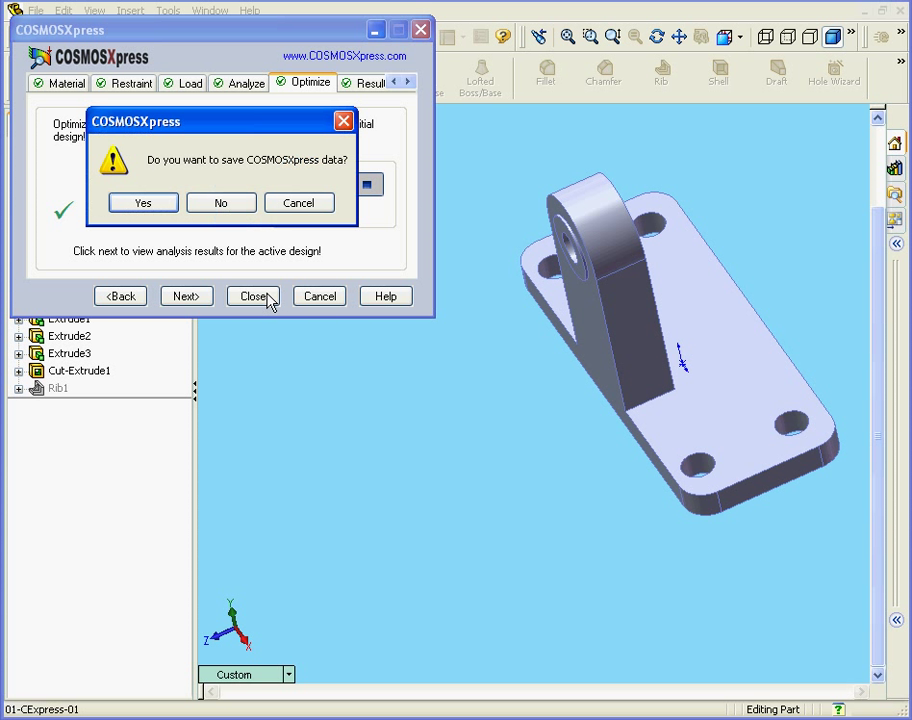
pyautogui.click(145, 204)
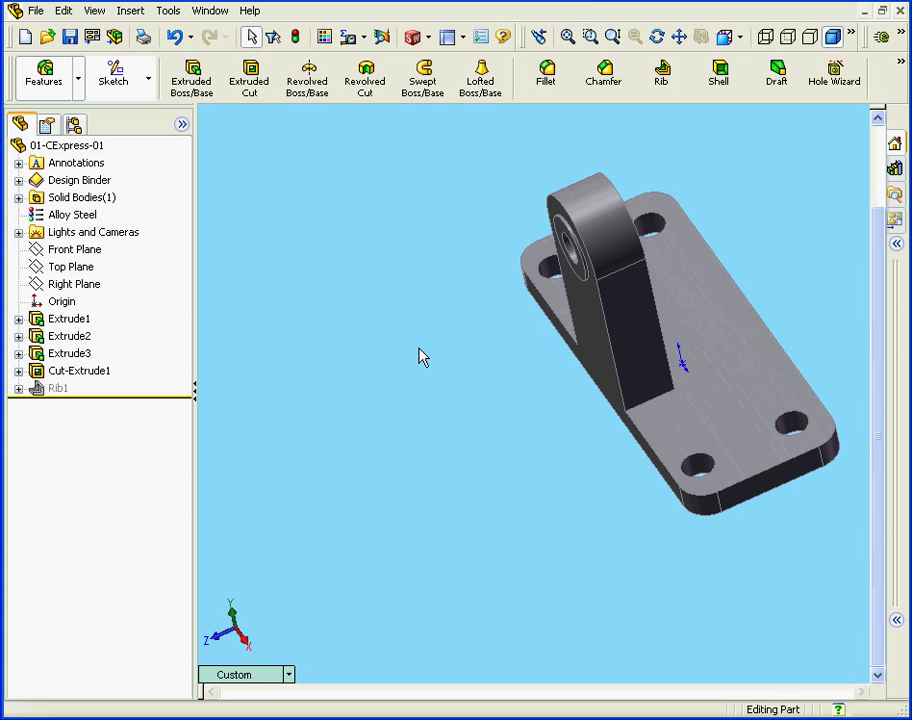
# Step: Unsuppress the Rib1 feature that supports the upright on the base plate
pyautogui.rightClick(60, 390)
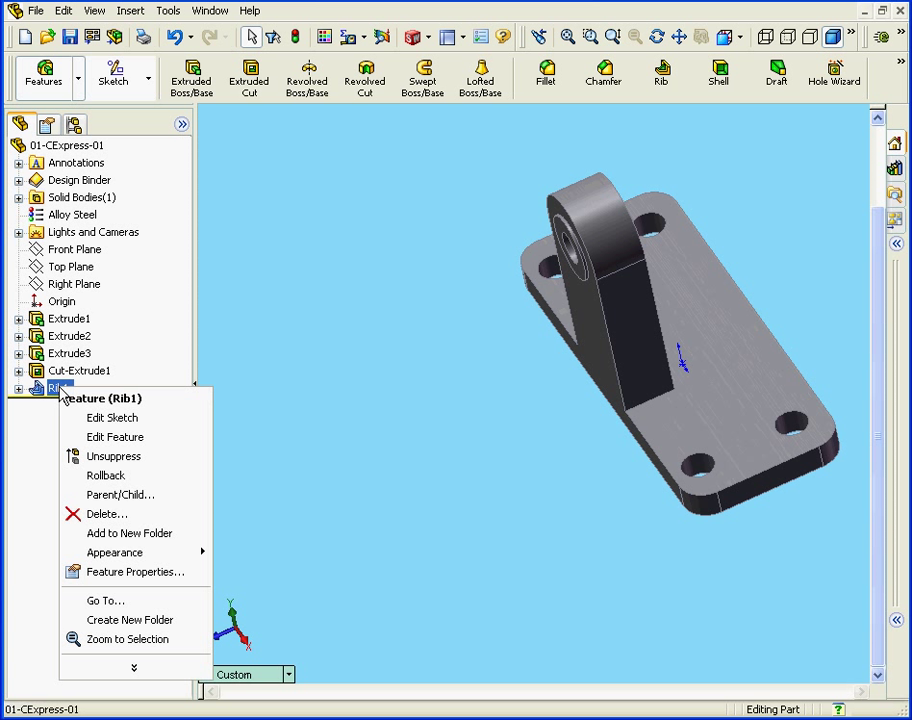
pyautogui.click(130, 458)
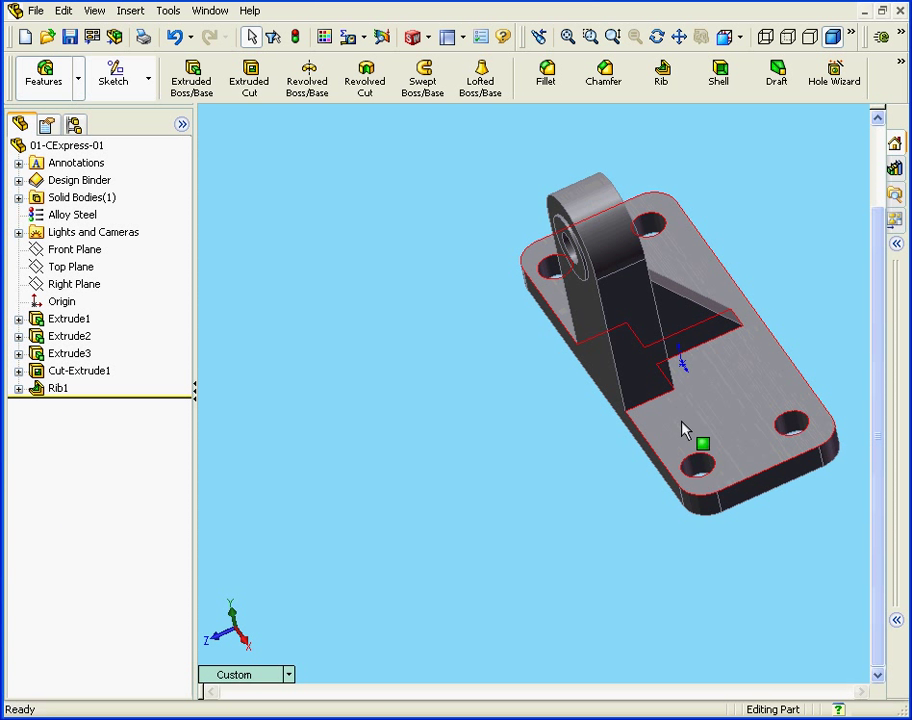
pyautogui.moveTo(682, 427); pyautogui.dragTo(643, 432, button='middle')
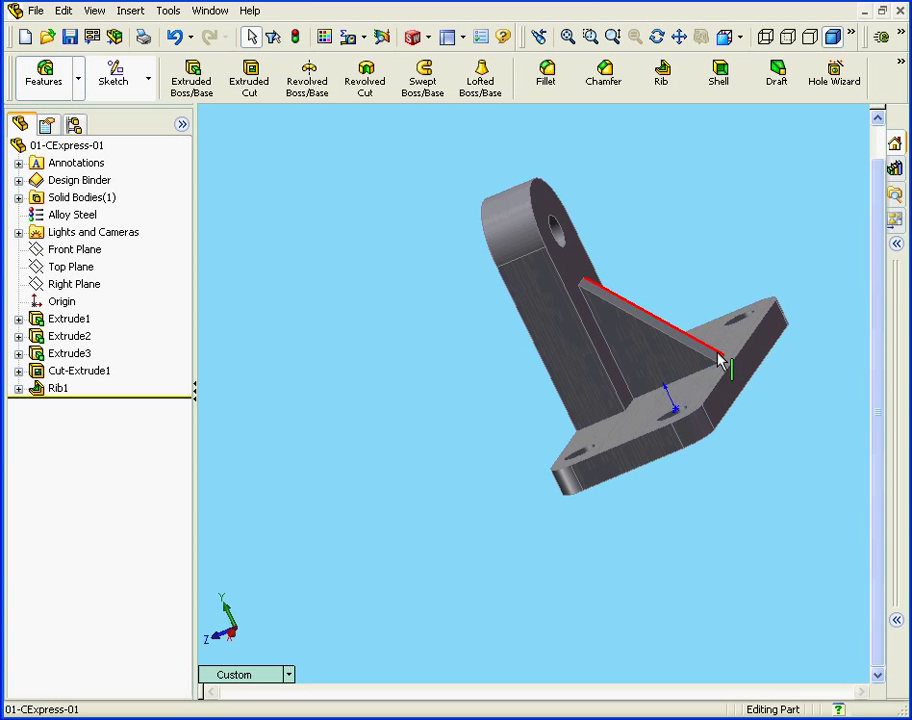
# Step: Set the thickness of the upright (Extrude2) to 7.5 mm
pyautogui.click(596, 423)
pyautogui.moveTo(596, 423); pyautogui.dragTo(674, 474, button='middle')
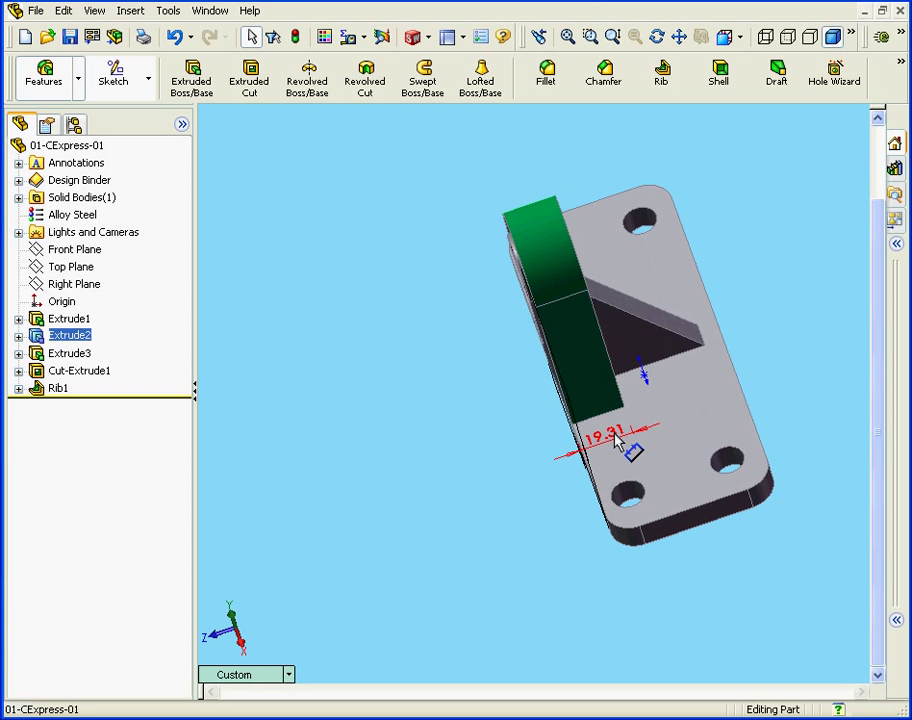
pyautogui.doubleClick(617, 443)
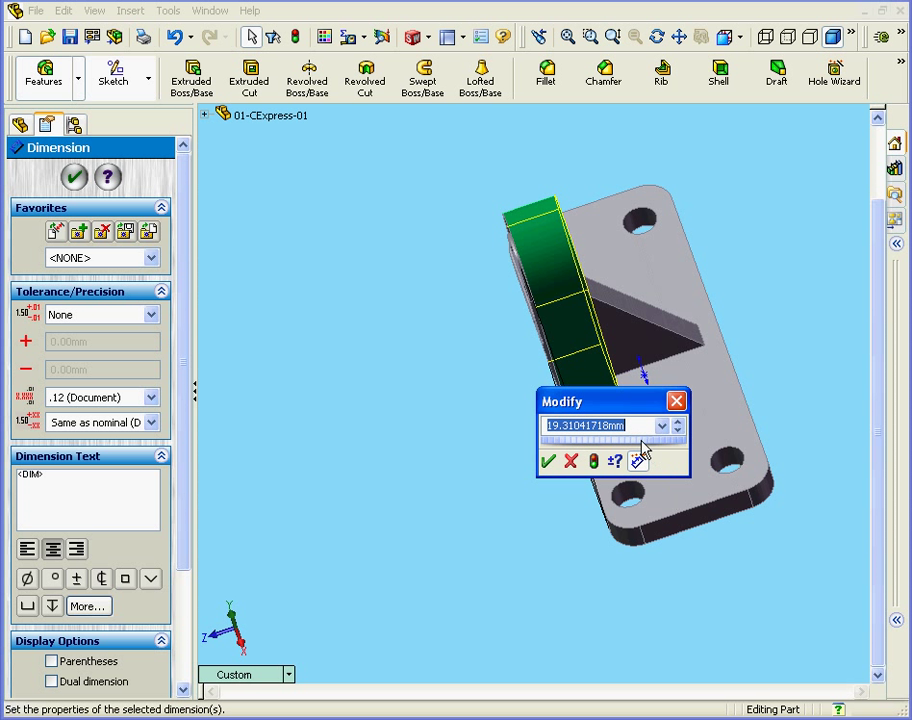
pyautogui.write('7')
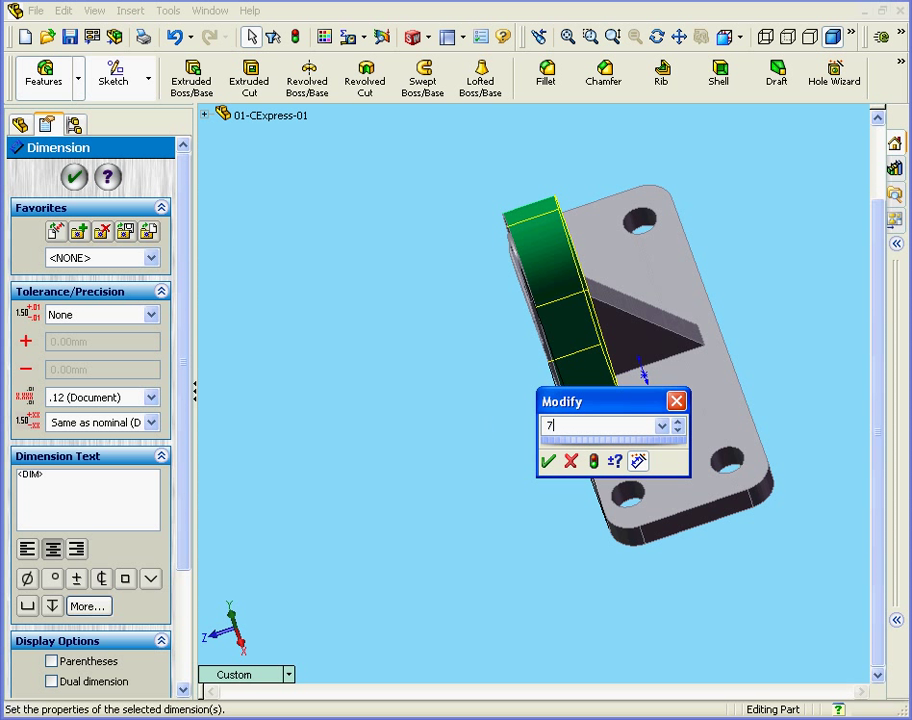
pyautogui.write('.5')
pyautogui.click(548, 463)
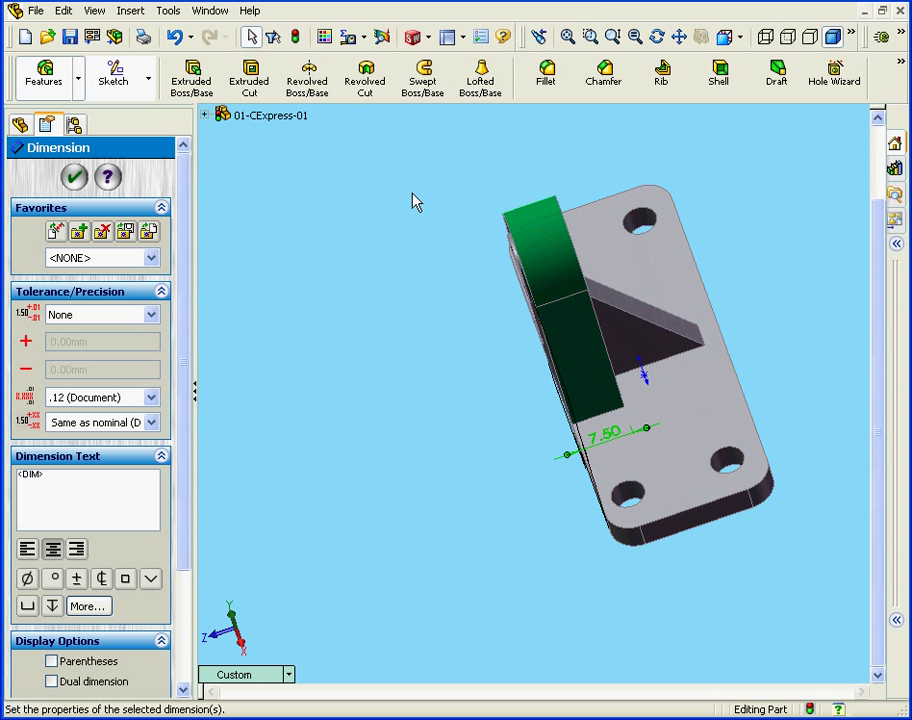
# Step: Rebuild the part with the new upright thickness, choosing to ignore the Rib1 error, and close the error report
pyautogui.click(295, 36)
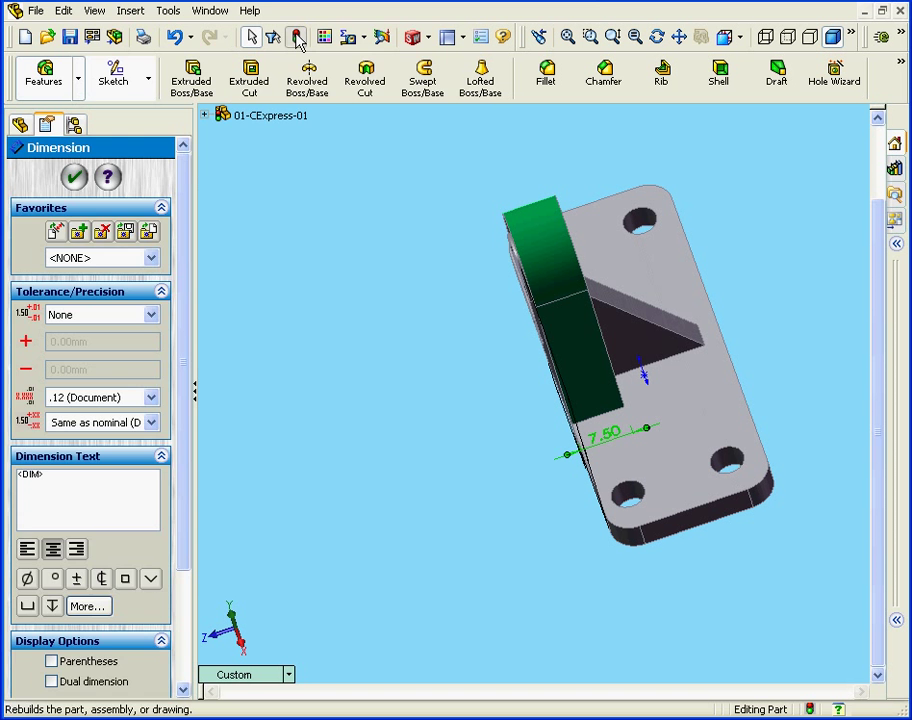
pyautogui.moveTo(287, 42); pyautogui.dragTo(349, 100)
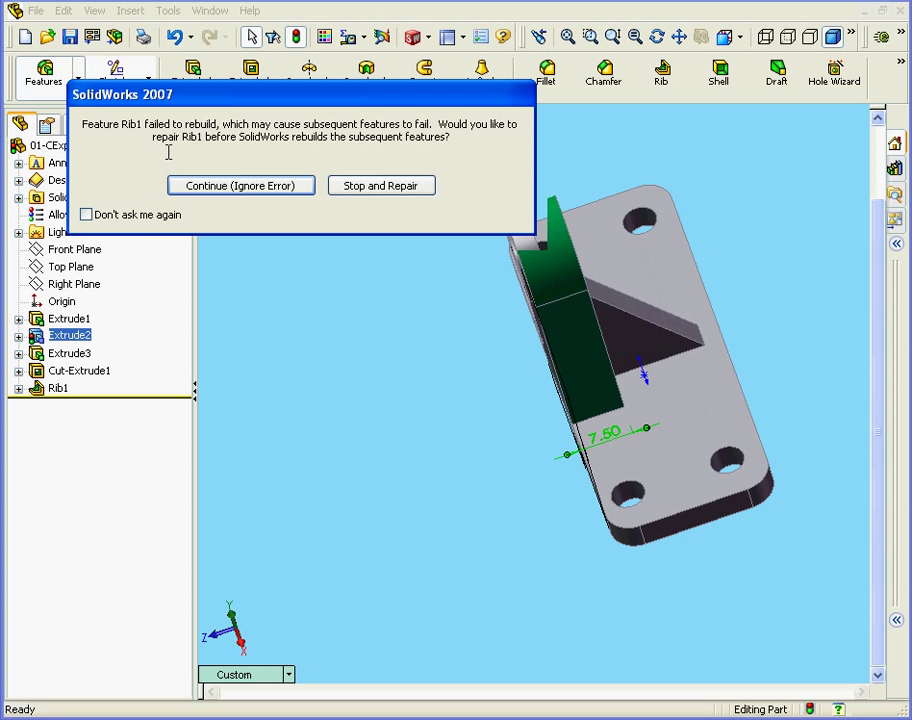
pyautogui.click(256, 190)
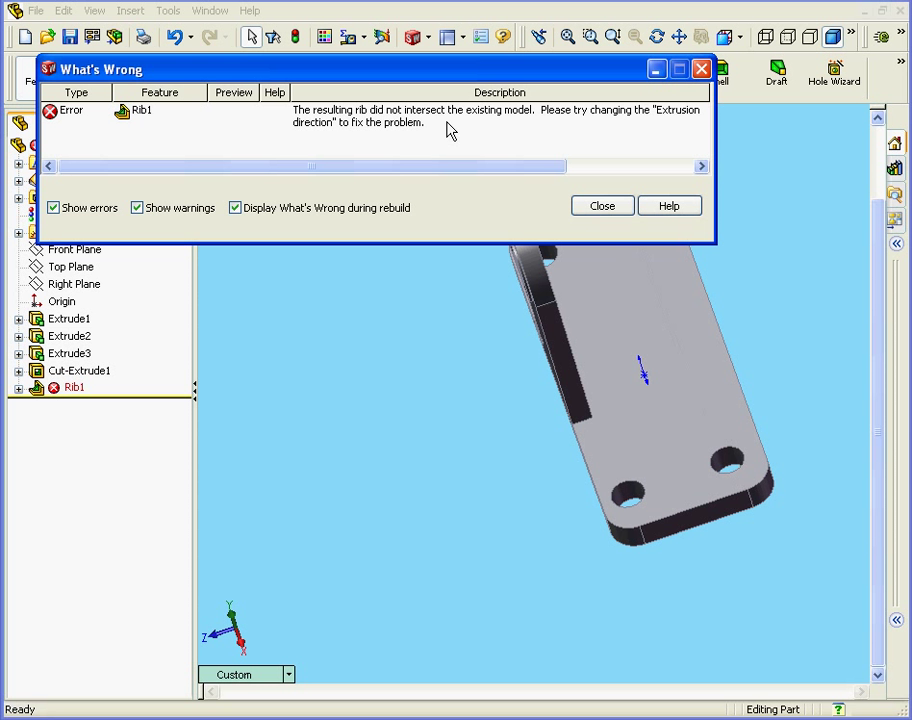
pyautogui.click(612, 210)
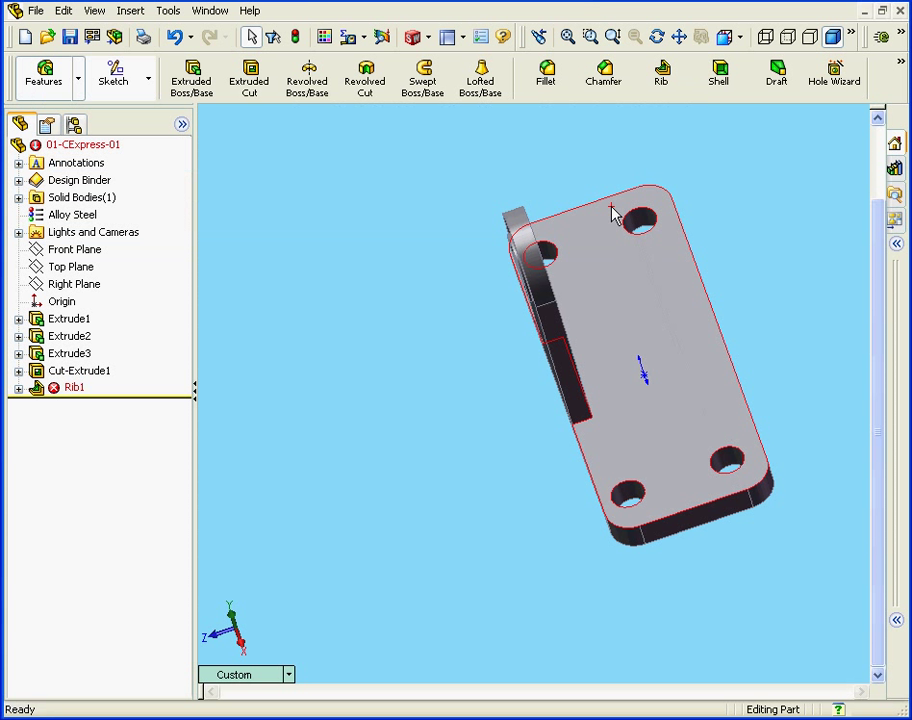
# Step: Open Rib1's Sketch5 for editing and examine where the line's upper endpoint lies relative to the upright
pyautogui.moveTo(615, 458)
pyautogui.mouseDown(button='middle')
pyautogui.moveTo(590, 421)
pyautogui.moveTo(560, 430)
pyautogui.mouseUp(button='middle')
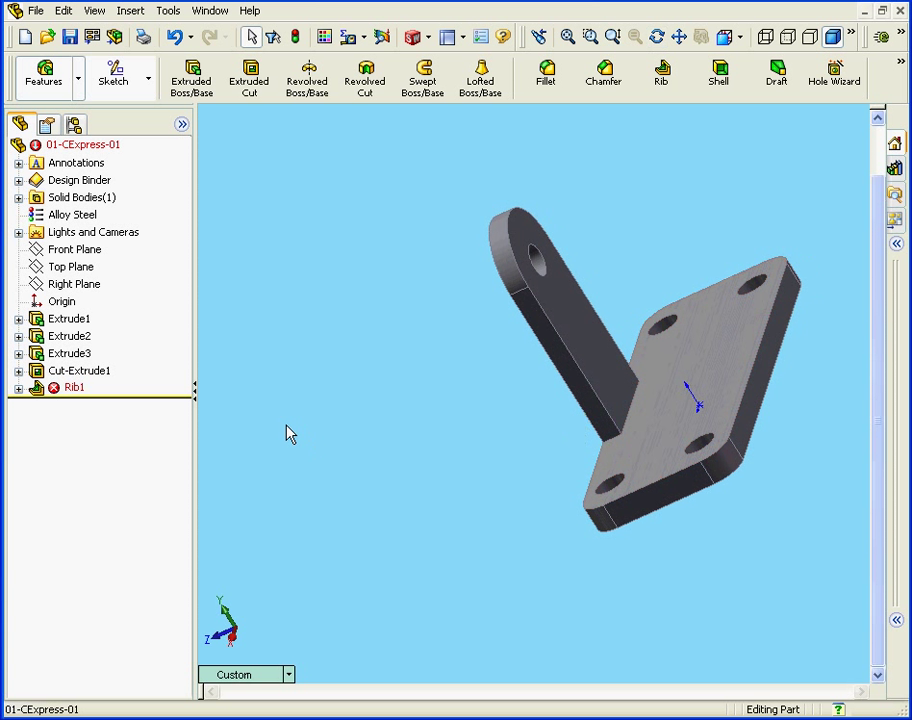
pyautogui.click(17, 388)
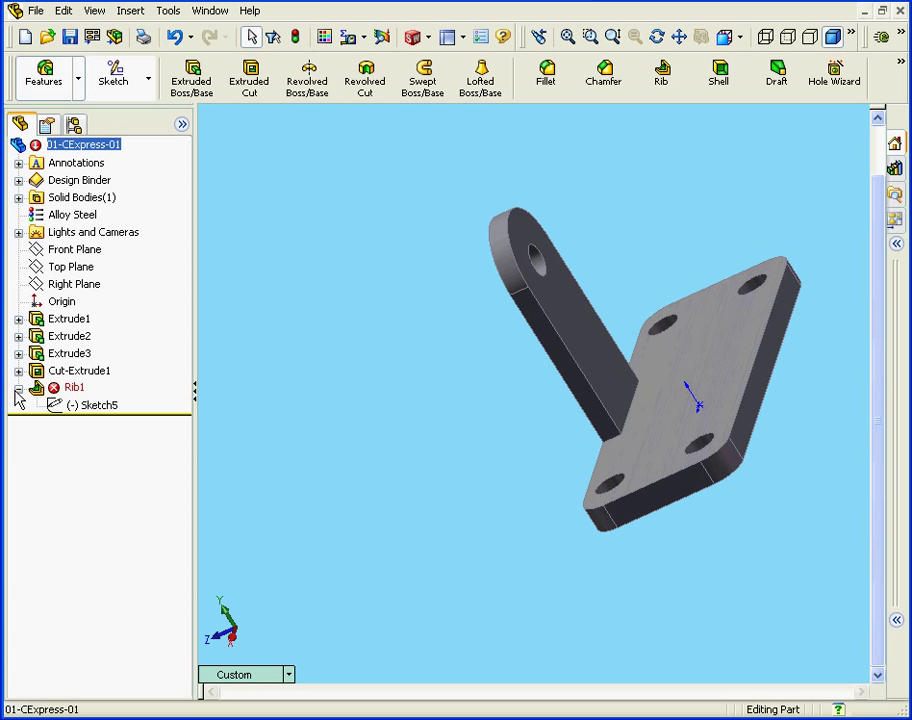
pyautogui.rightClick(76, 407)
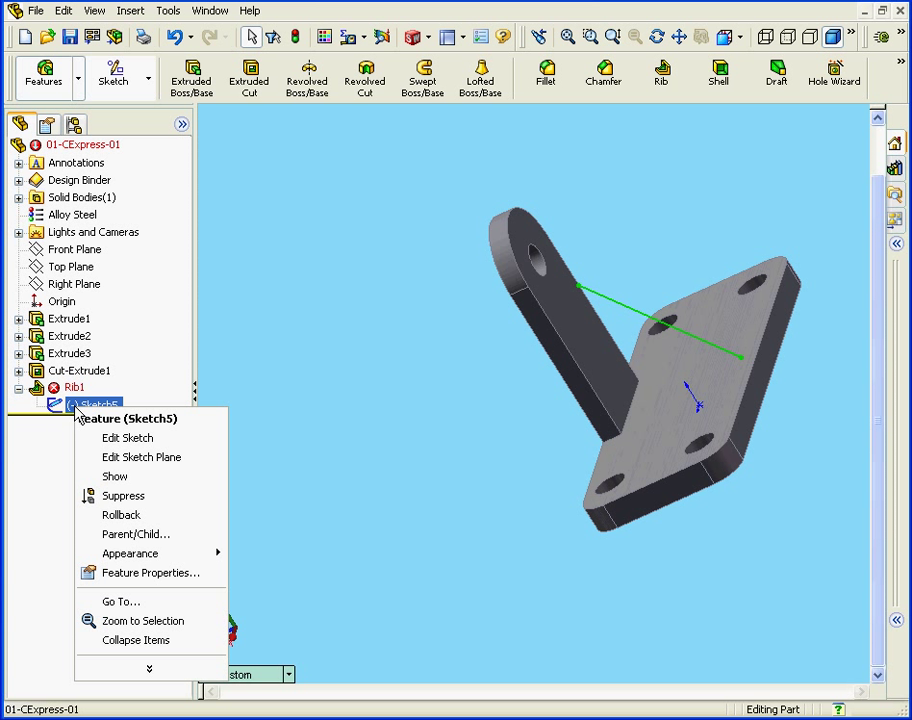
pyautogui.click(167, 444)
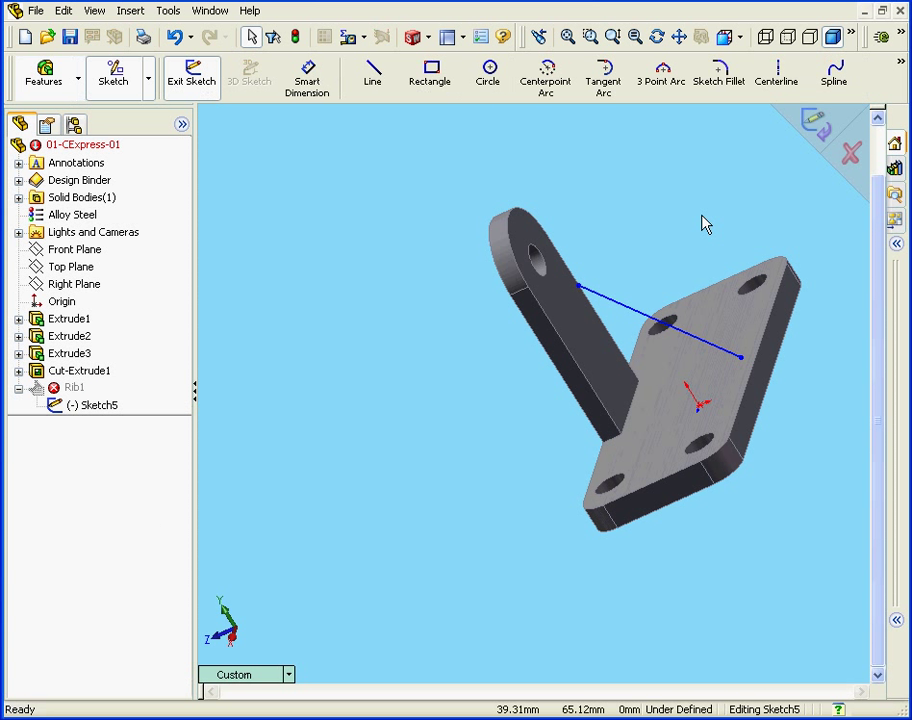
pyautogui.click(740, 38)
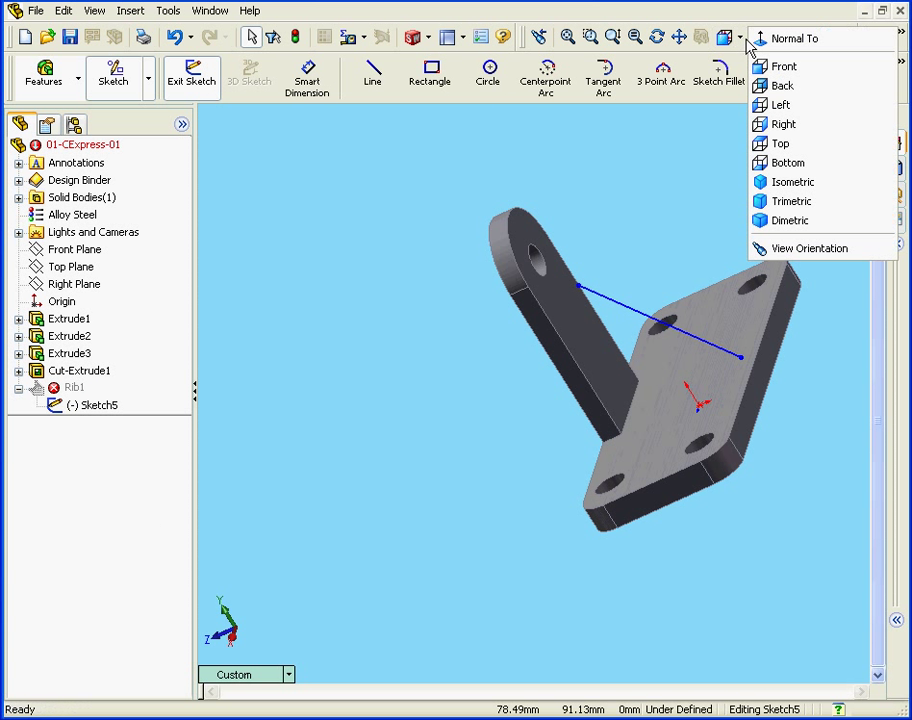
pyautogui.click(789, 66)
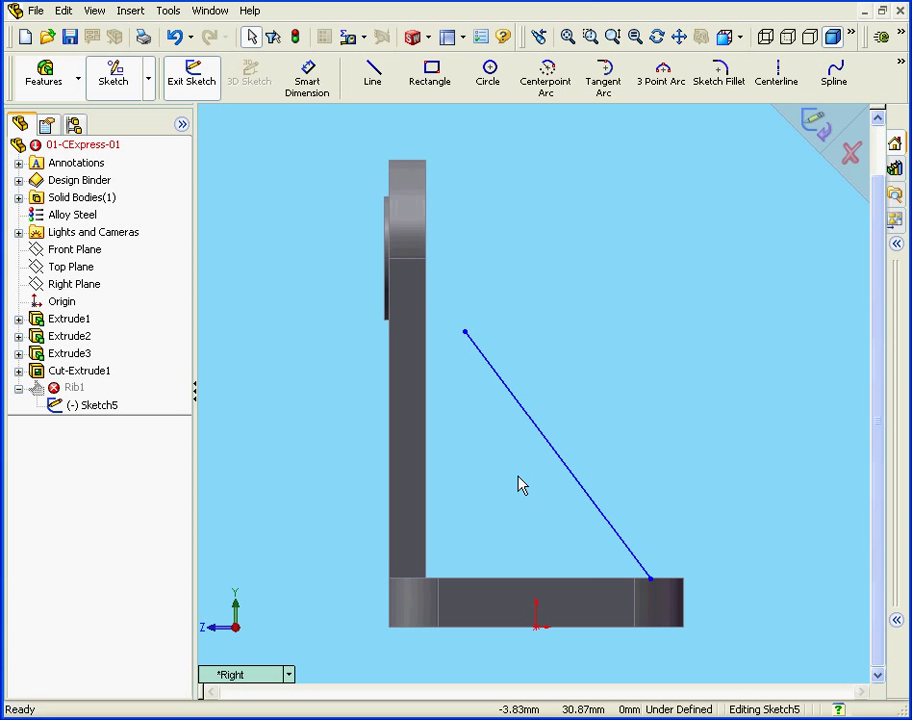
pyautogui.moveTo(586, 561); pyautogui.dragTo(512, 553, button='middle')
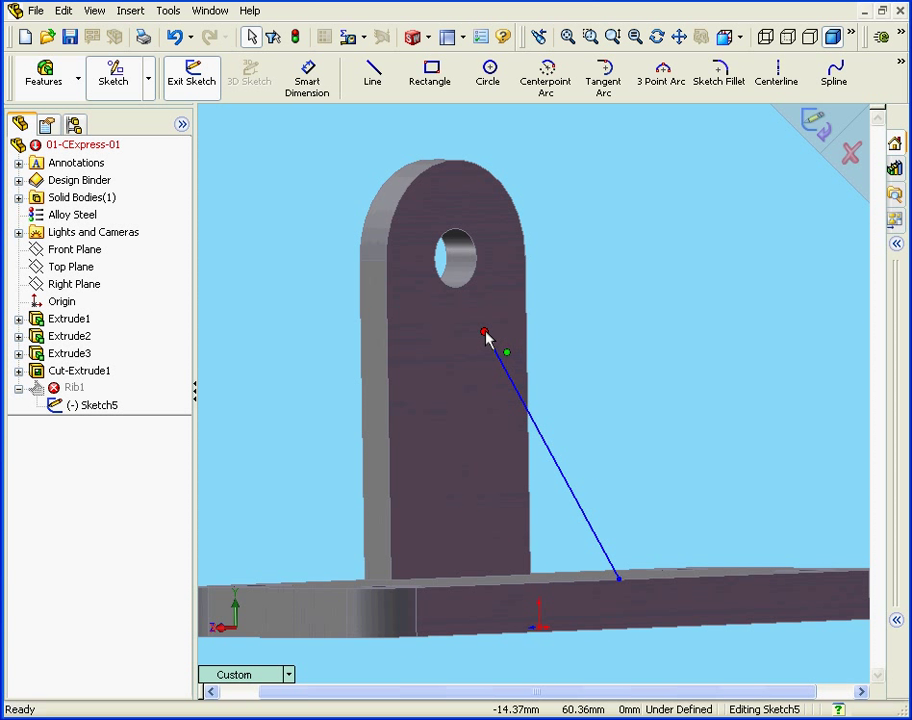